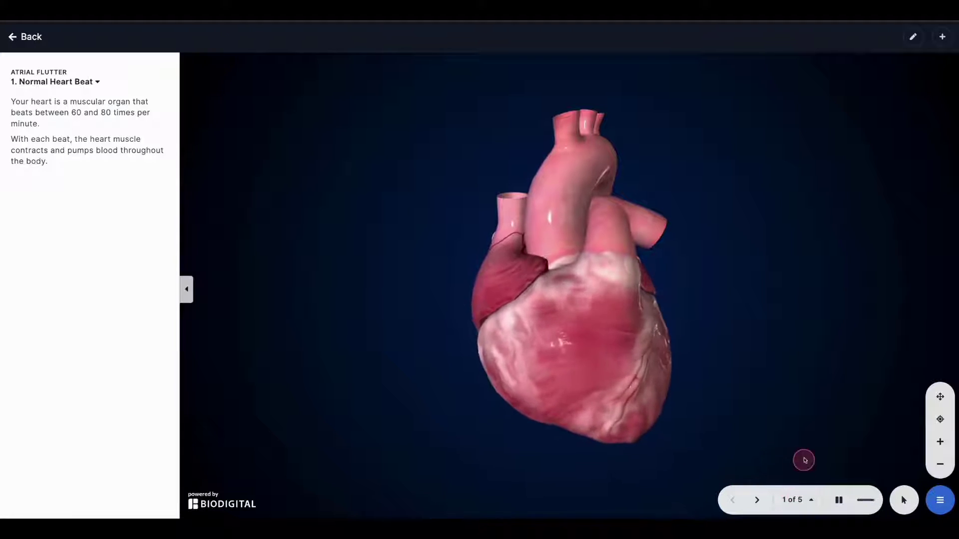
Step: Rotate the heart to view its back and front, then hide the Normal Heart Beat description
drag(436, 332, 676, 315)
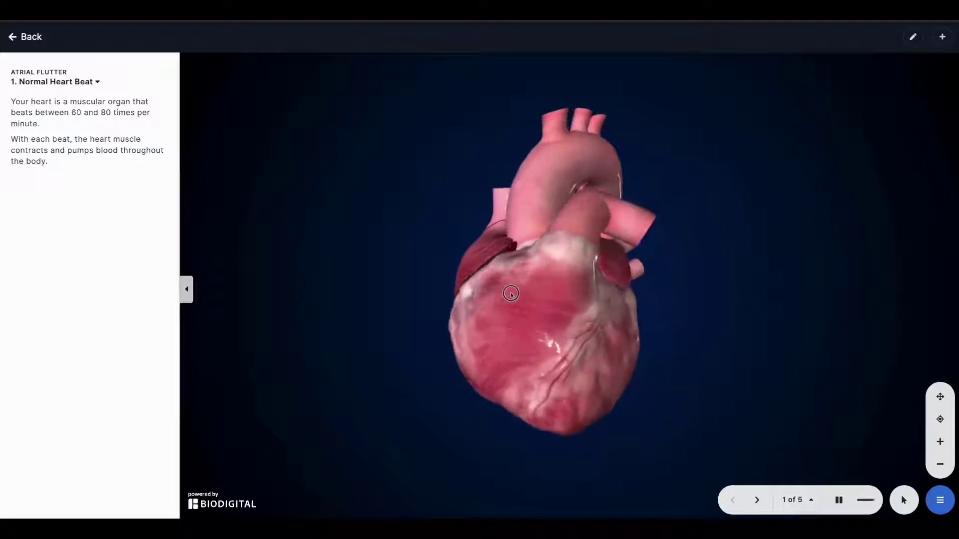
drag(511, 294, 502, 294)
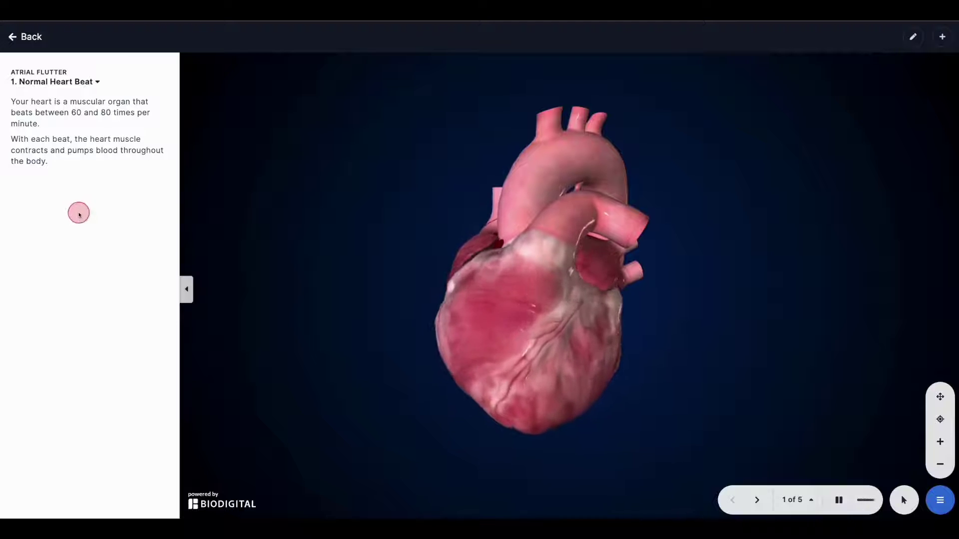
click(186, 290)
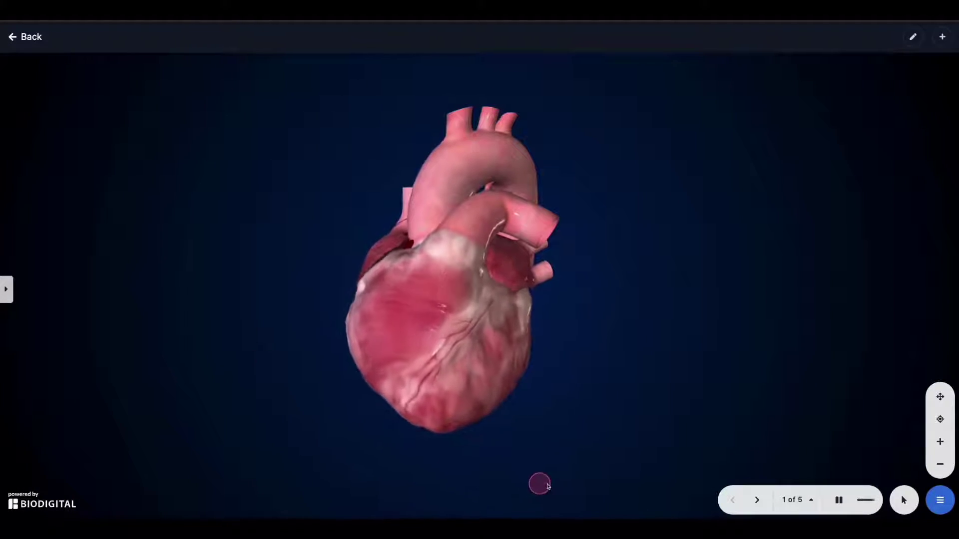
Step: Try pausing the heart animation and browse the tour's chapter list
click(837, 501)
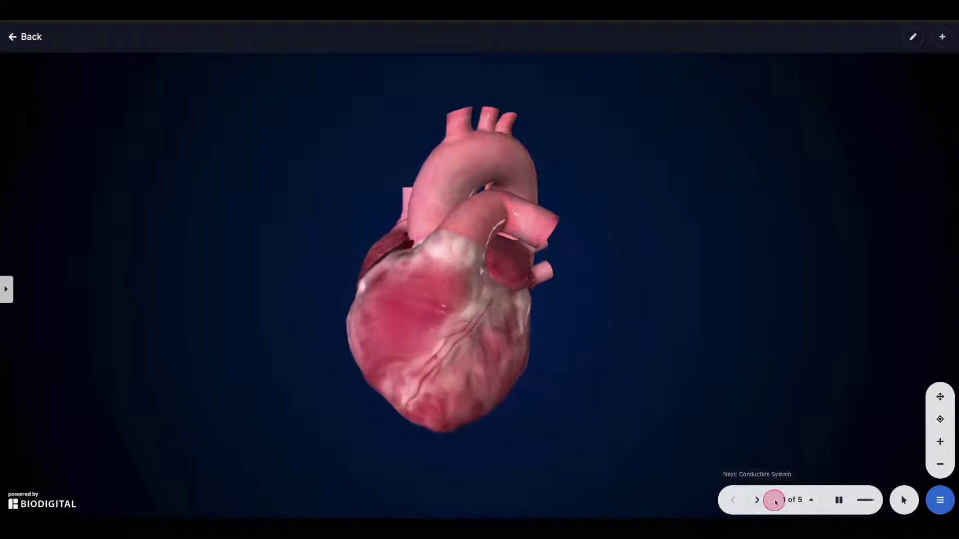
click(797, 501)
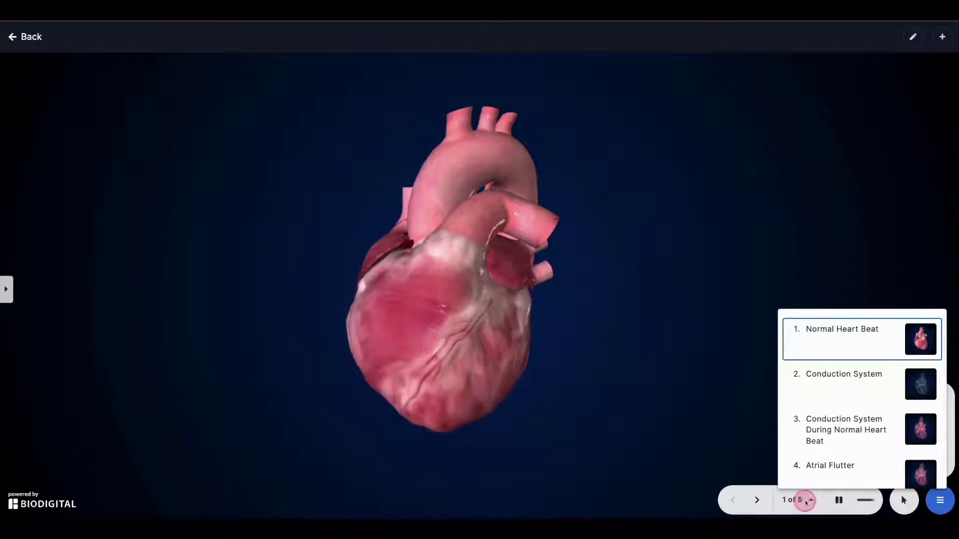
scroll(815, 458, down, 2)
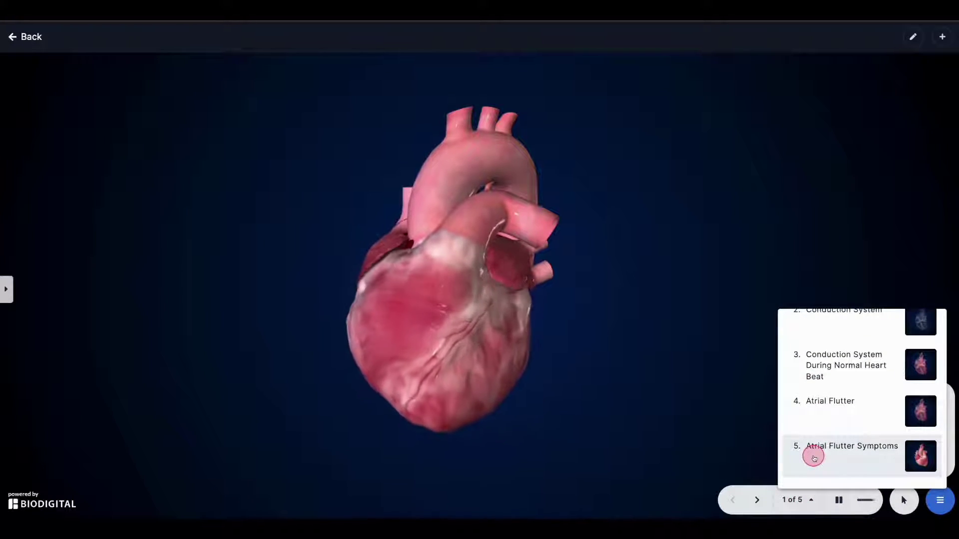
click(811, 501)
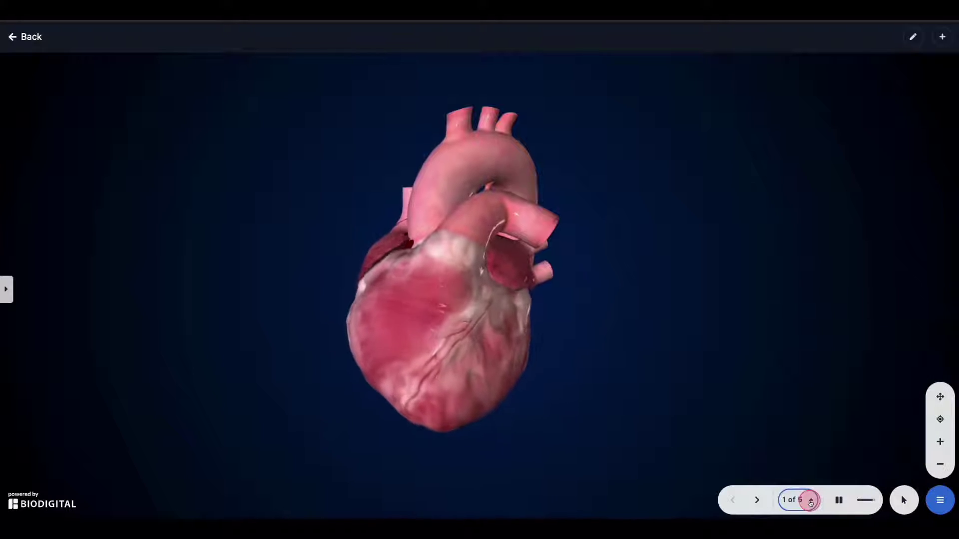
Step: Step forward through chapters 2 to 5, then back to chapter 2, Conduction System
click(757, 500)
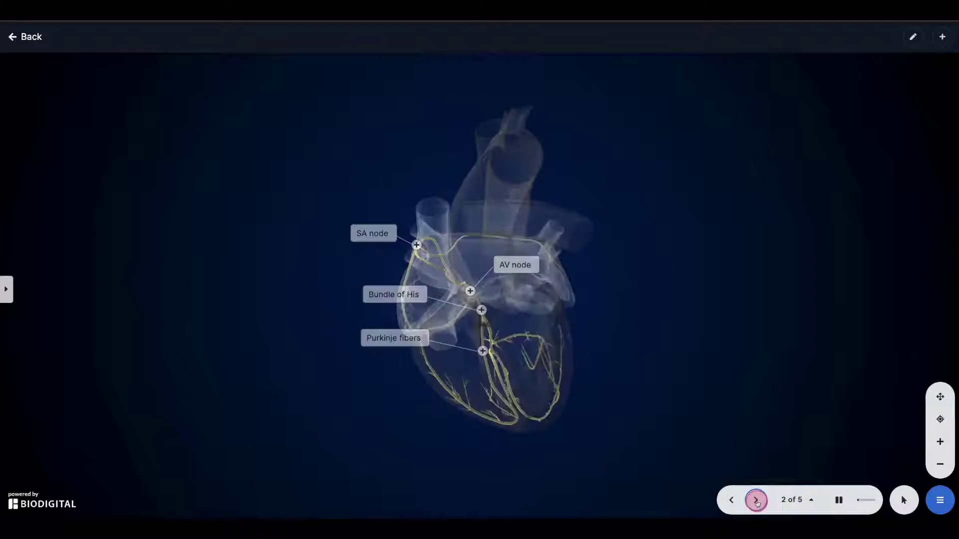
click(757, 502)
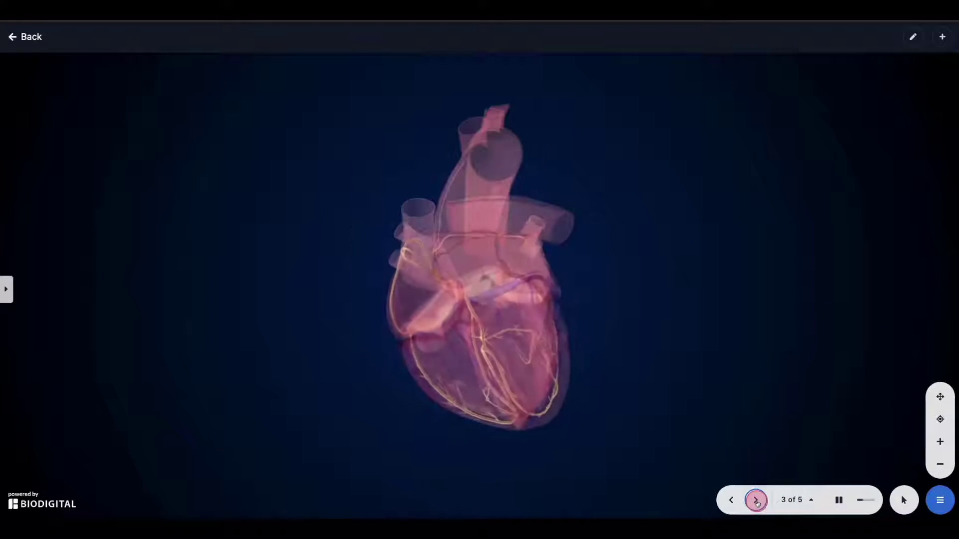
click(757, 501)
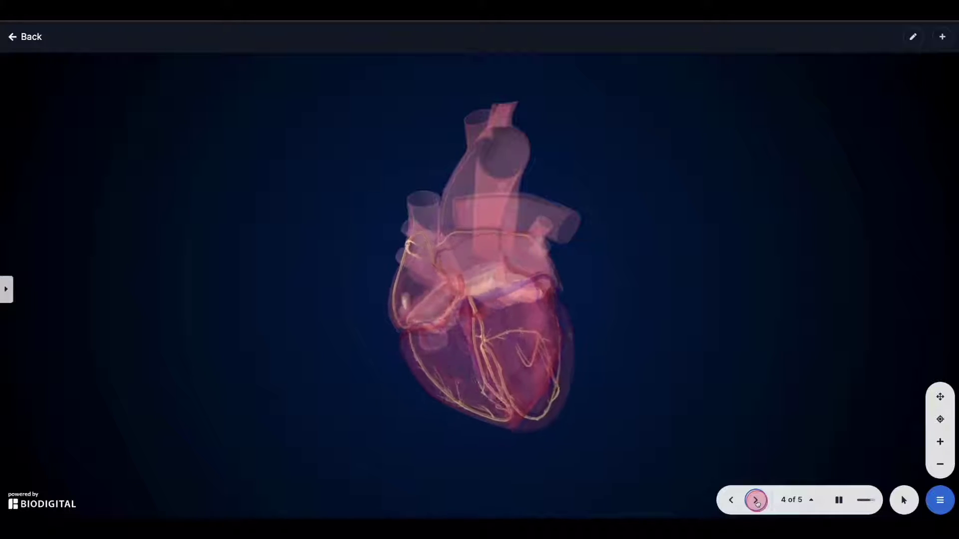
click(757, 502)
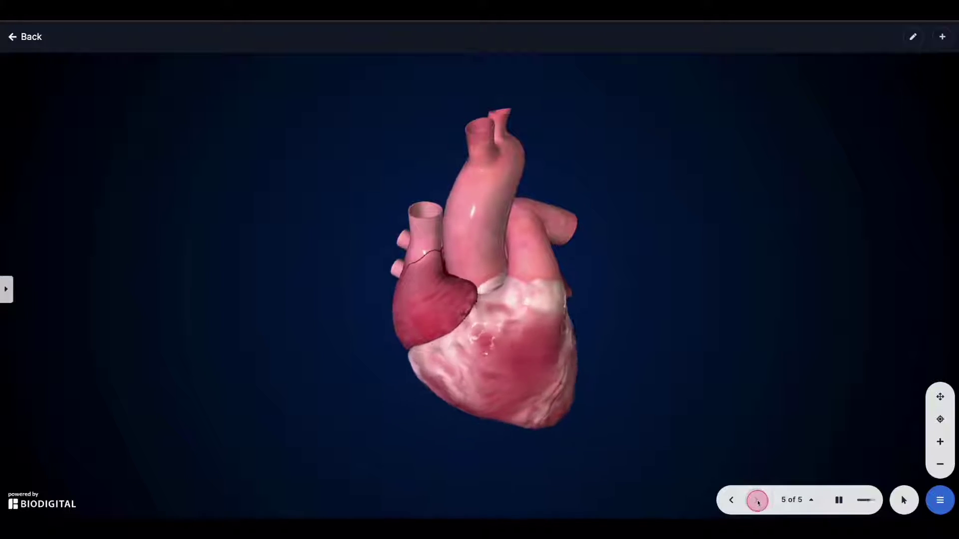
click(732, 501)
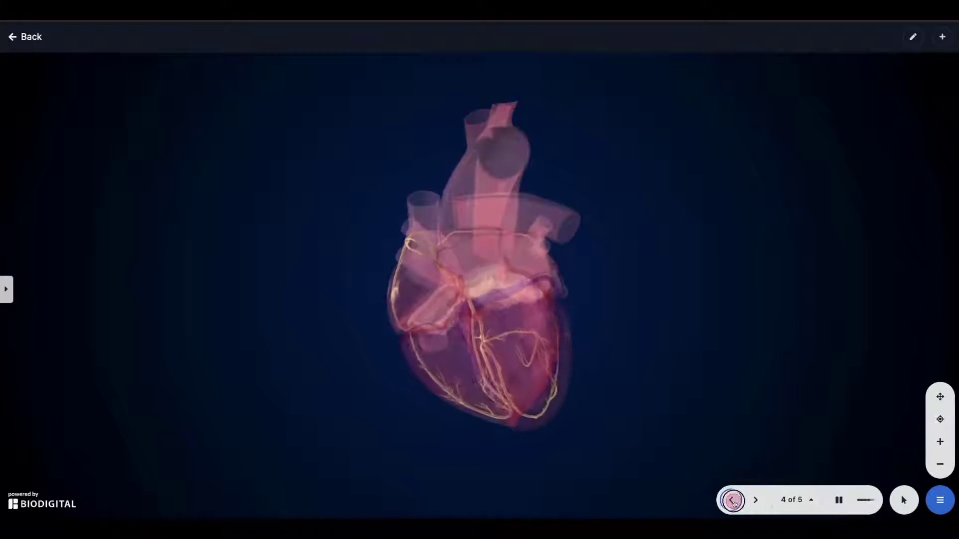
click(733, 501)
click(733, 501)
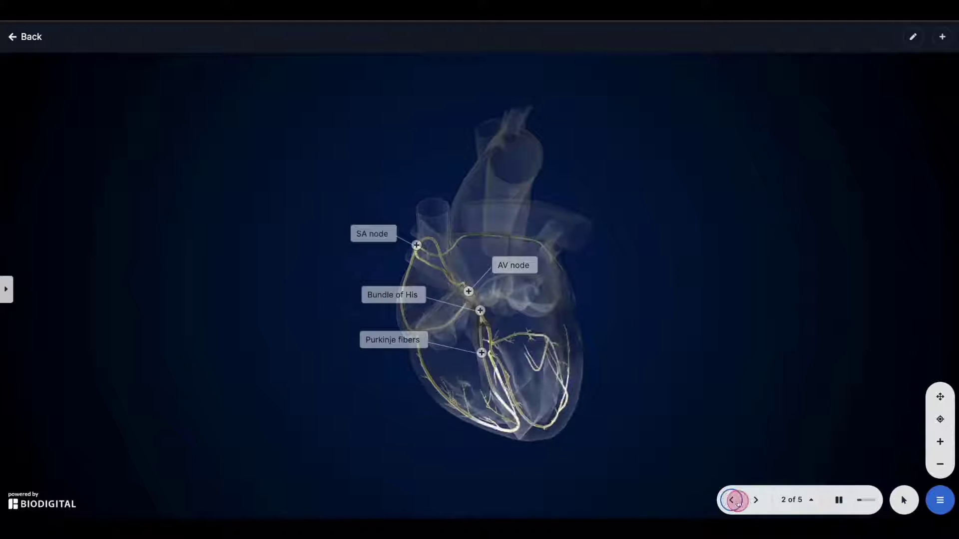
Step: Jump to chapter 4, Atrial Flutter, from the chapter list
click(793, 500)
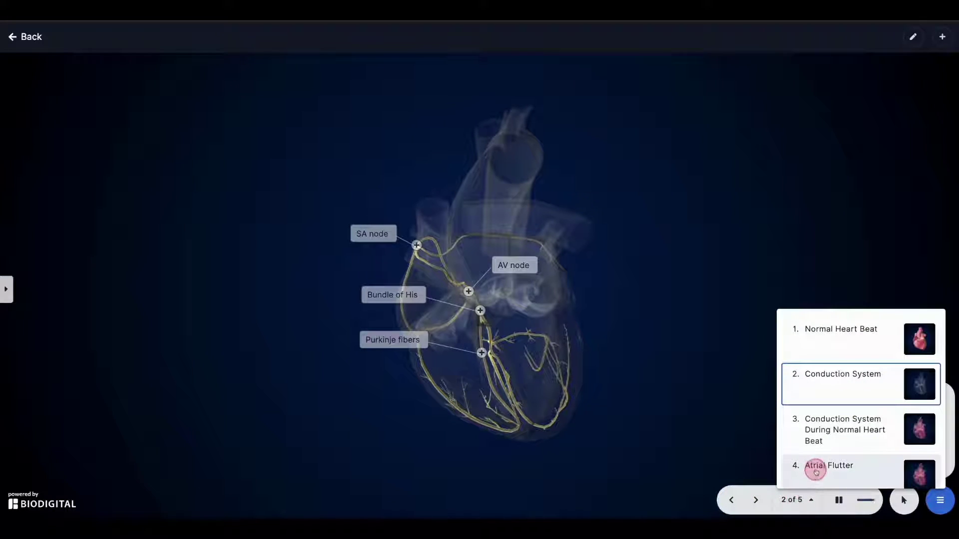
scroll(815, 469, down, 1)
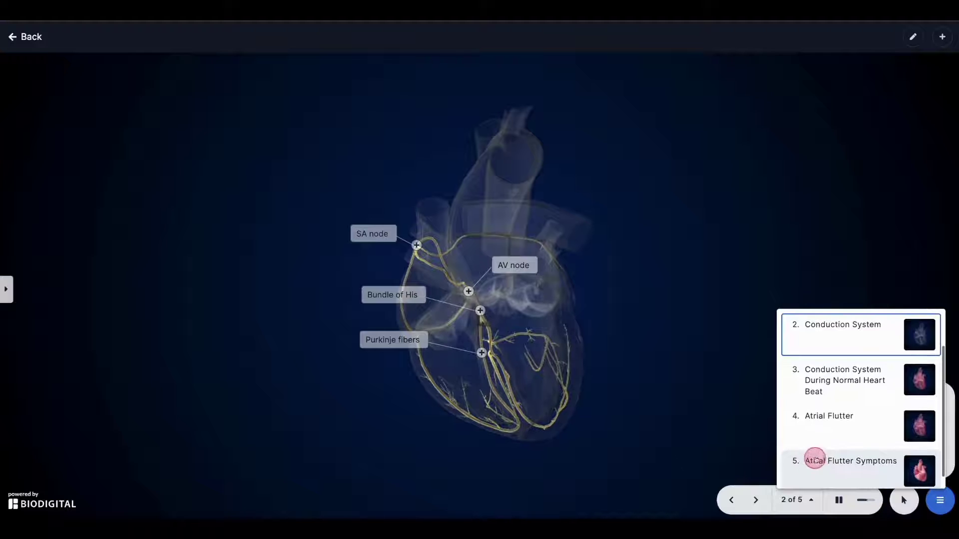
click(821, 435)
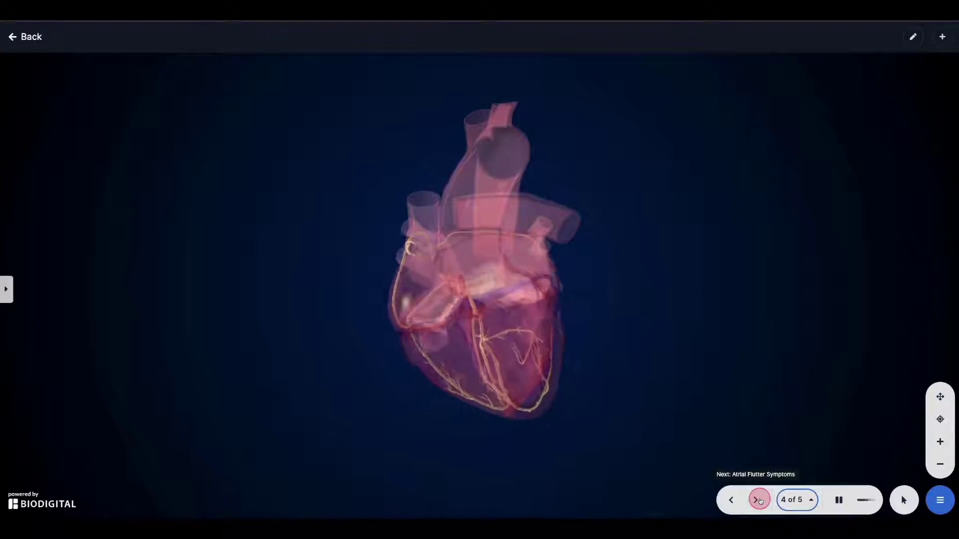
Step: Play the Atrial Flutter animation at 0.1x speed, scrub the timeline, then close the media bar
click(869, 502)
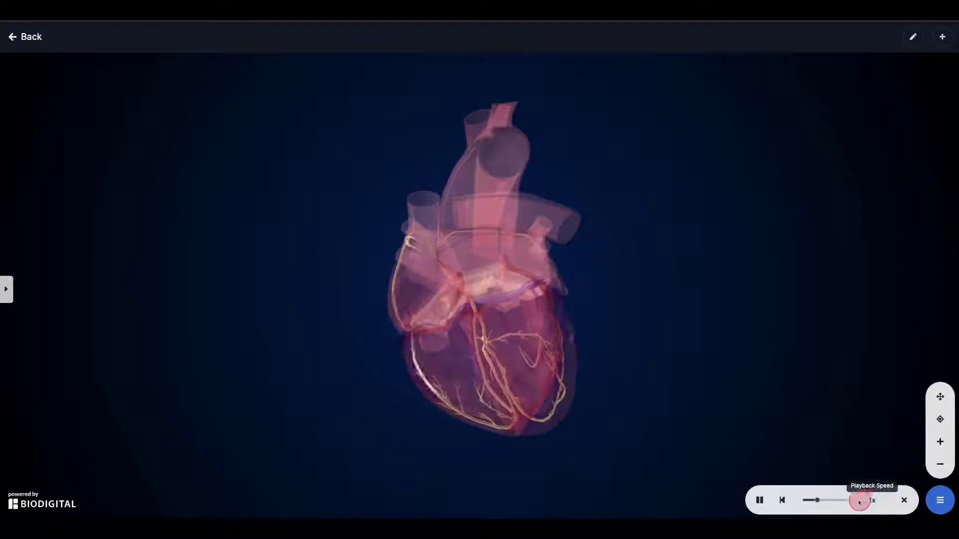
click(811, 501)
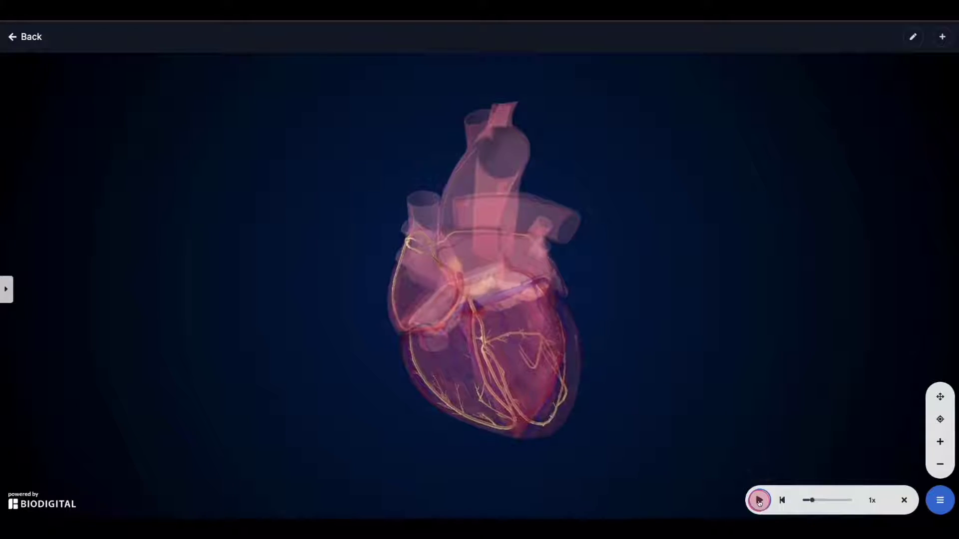
click(875, 501)
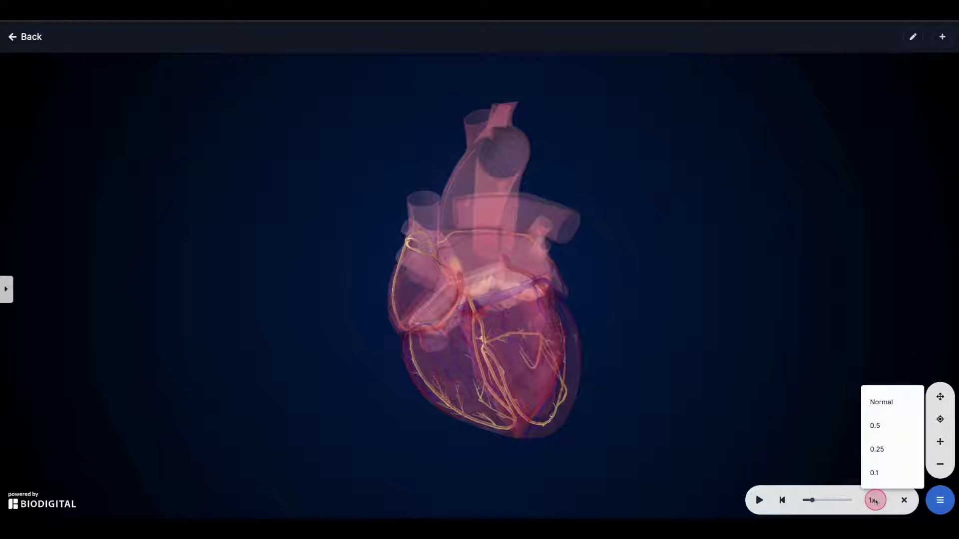
click(875, 472)
drag(818, 501, 789, 503)
click(758, 501)
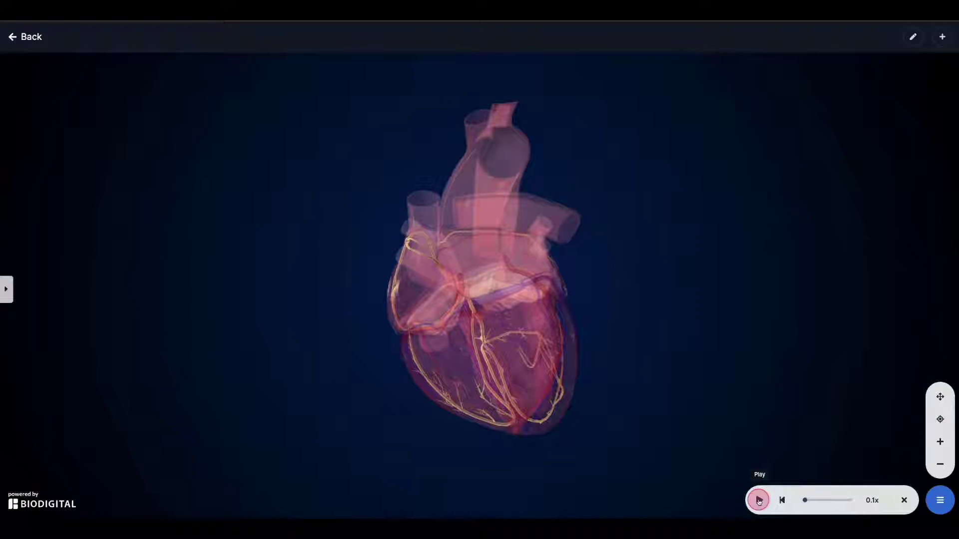
click(905, 501)
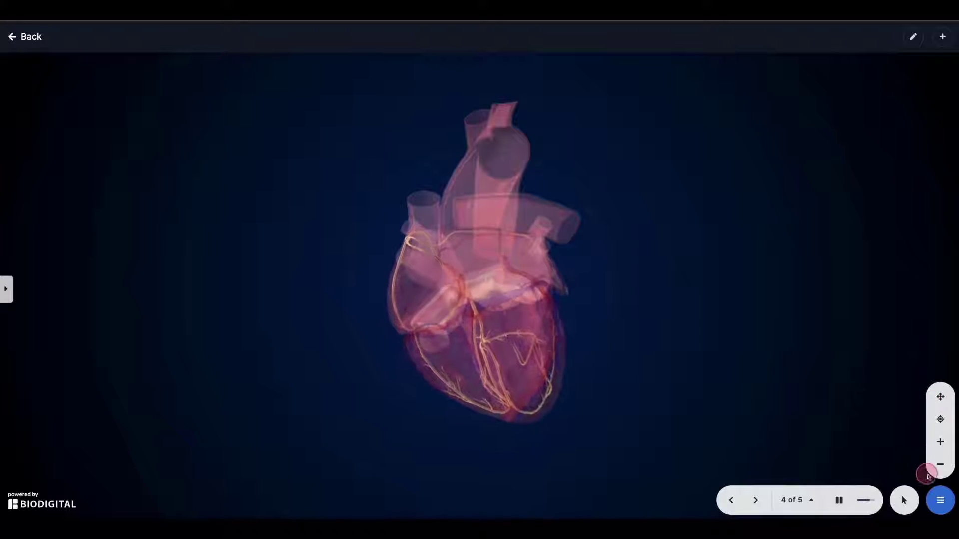
Step: Pan the heart sideways, centre it, and zoom in and back out
click(940, 397)
drag(724, 396, 671, 392)
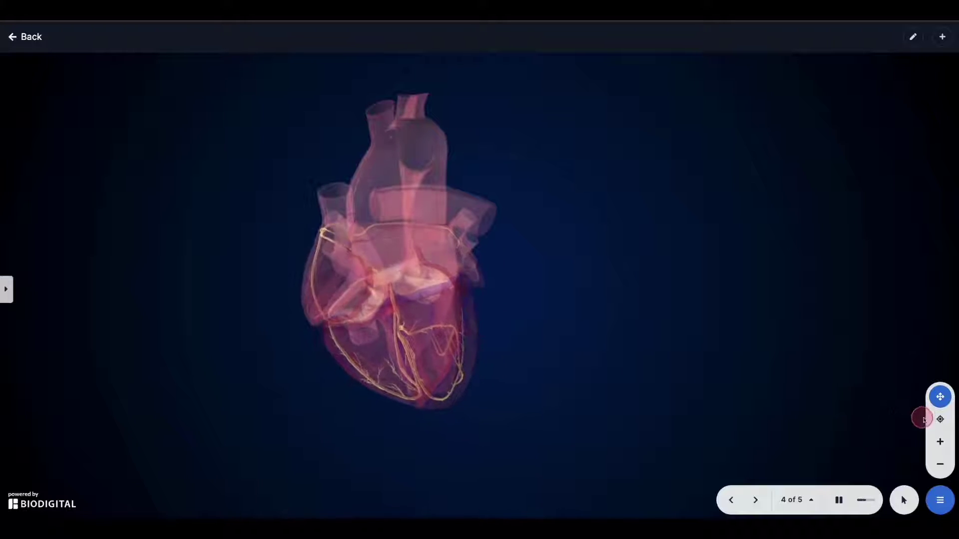
click(940, 420)
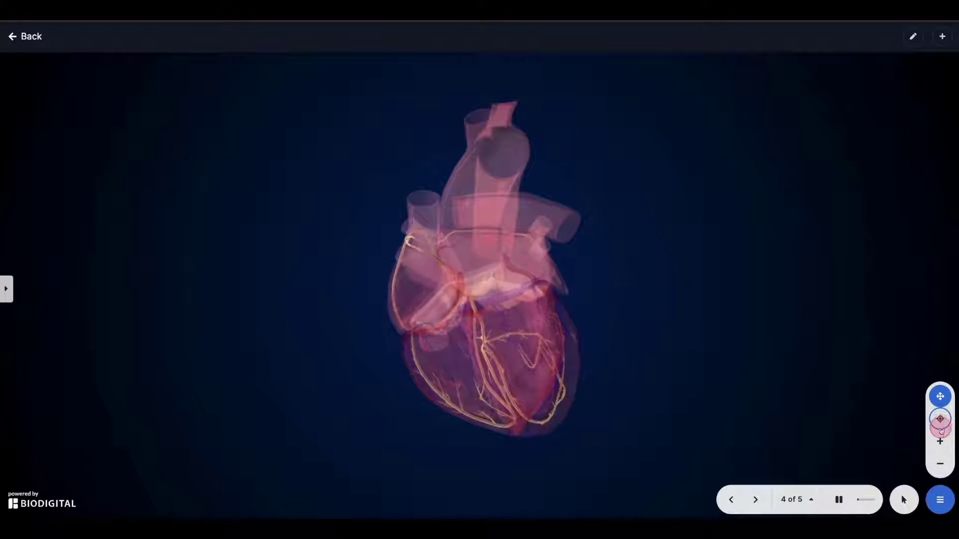
click(940, 441)
click(941, 463)
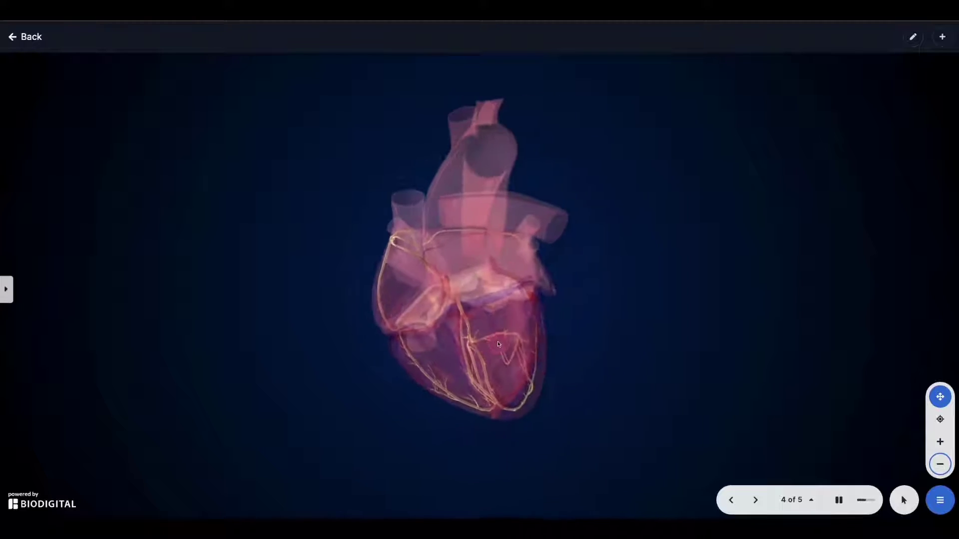
scroll(491, 342, up, 5)
scroll(492, 344, down, 5)
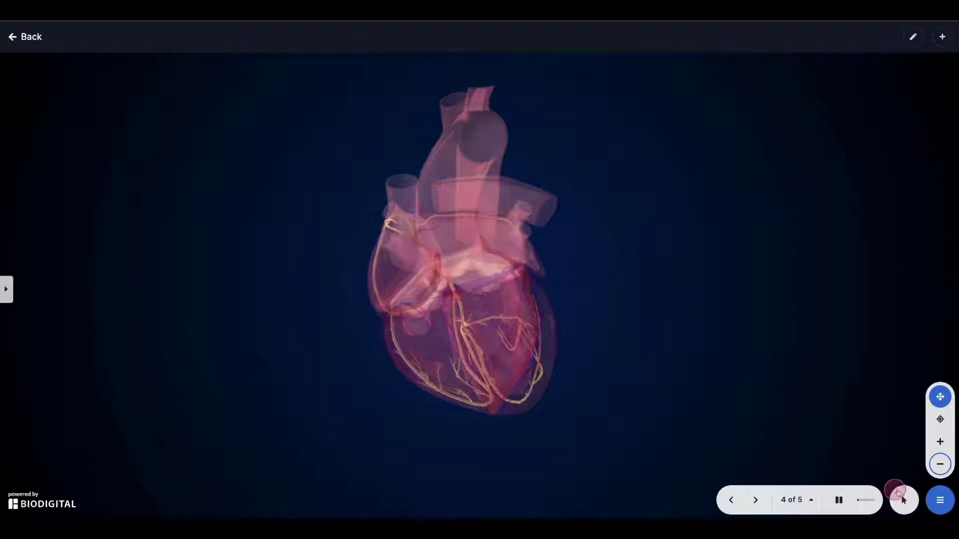
click(942, 501)
click(924, 472)
click(847, 470)
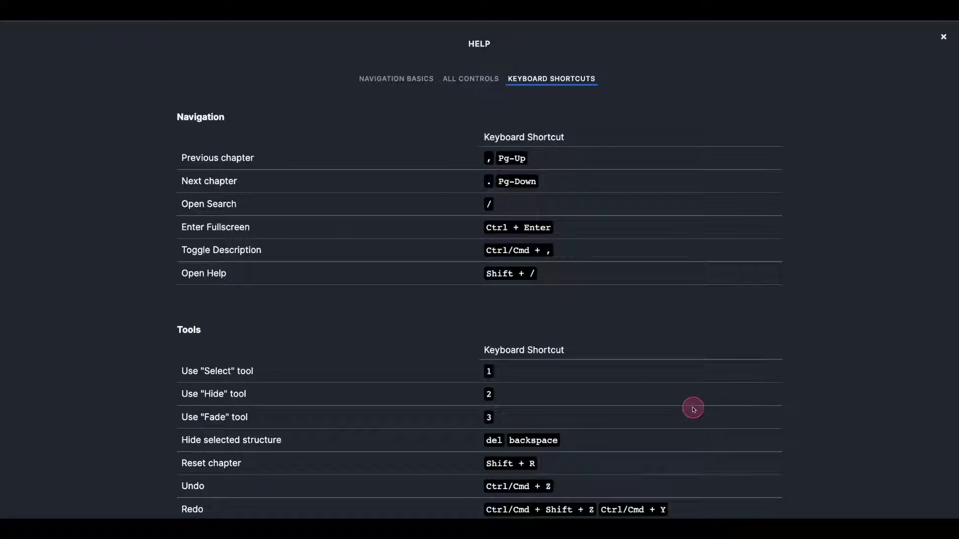
scroll(690, 403, down, 6)
scroll(688, 404, up, 6)
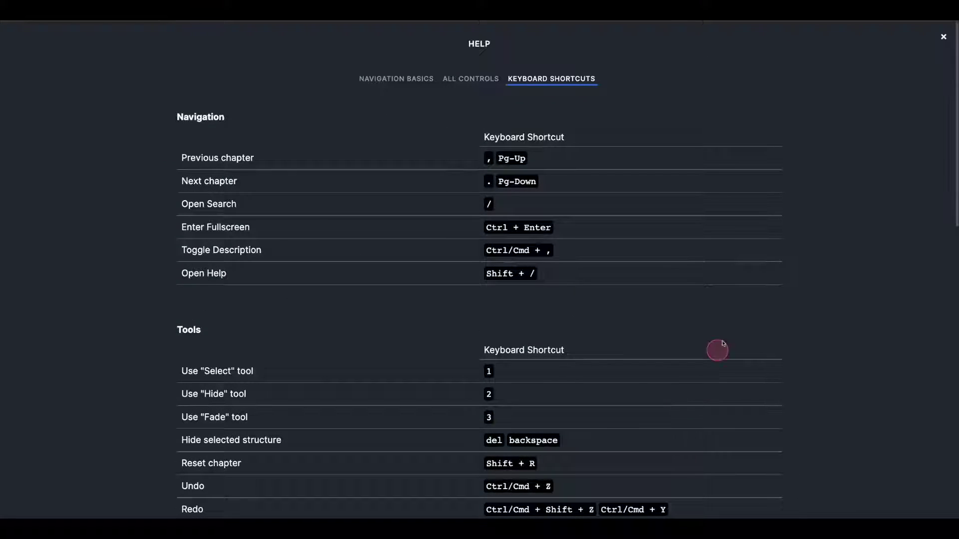
click(941, 39)
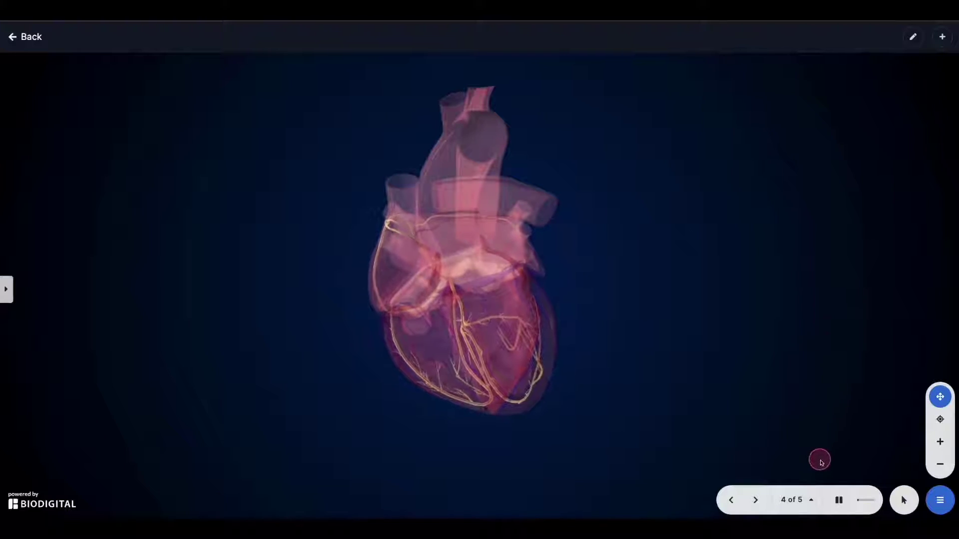
click(840, 501)
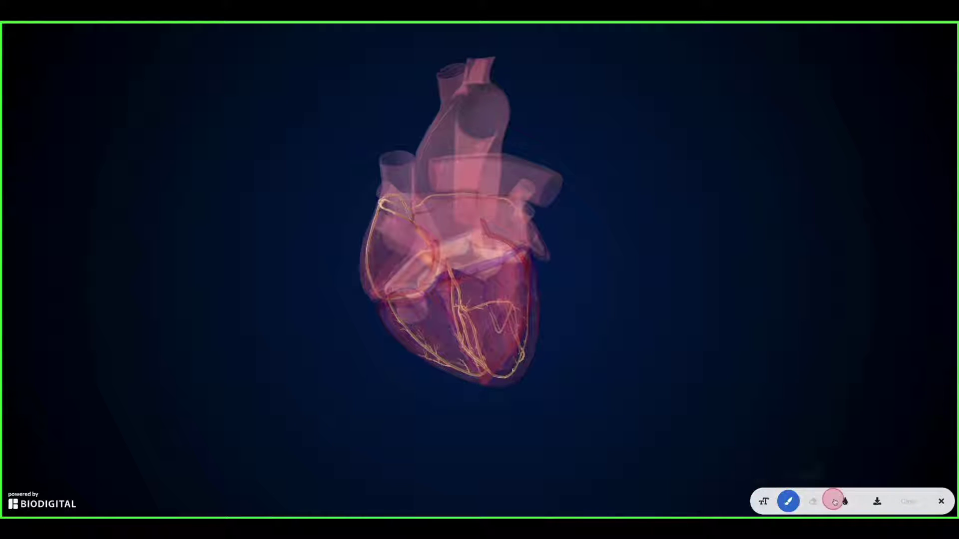
Step: Set the drawing colour to Cyan from the colour list
click(845, 501)
click(858, 426)
click(859, 403)
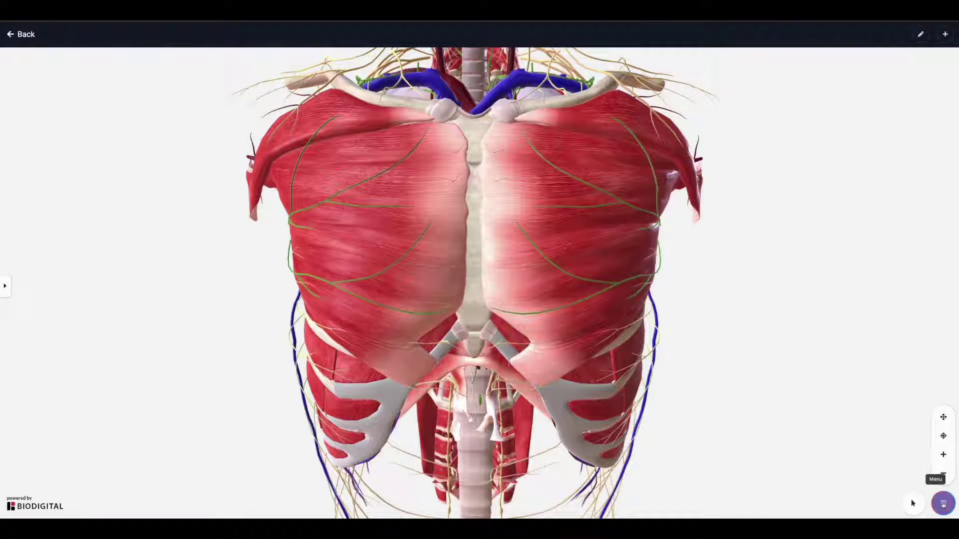
Step: Use Layers to peel away the Muscular System, exposing the lungs, heart and ribs
click(943, 505)
click(928, 436)
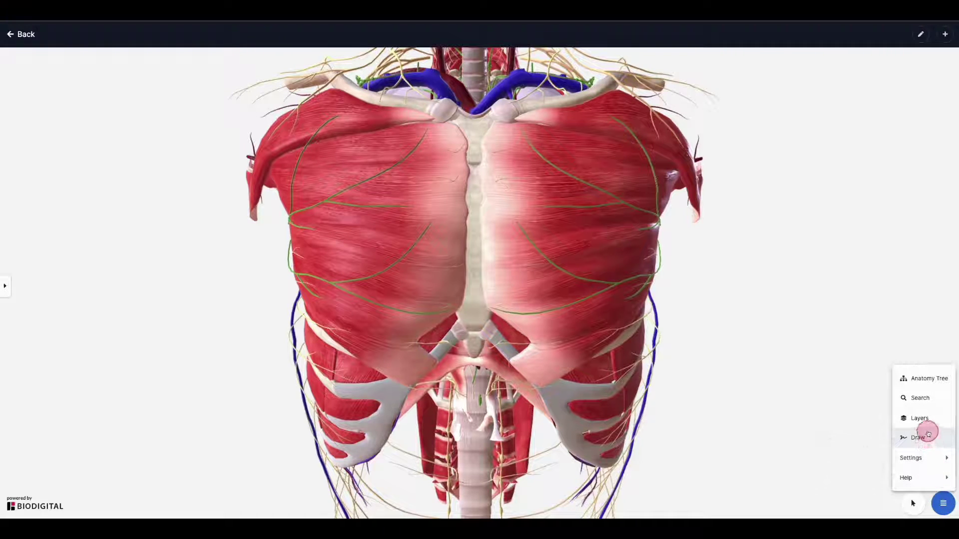
click(927, 426)
click(922, 420)
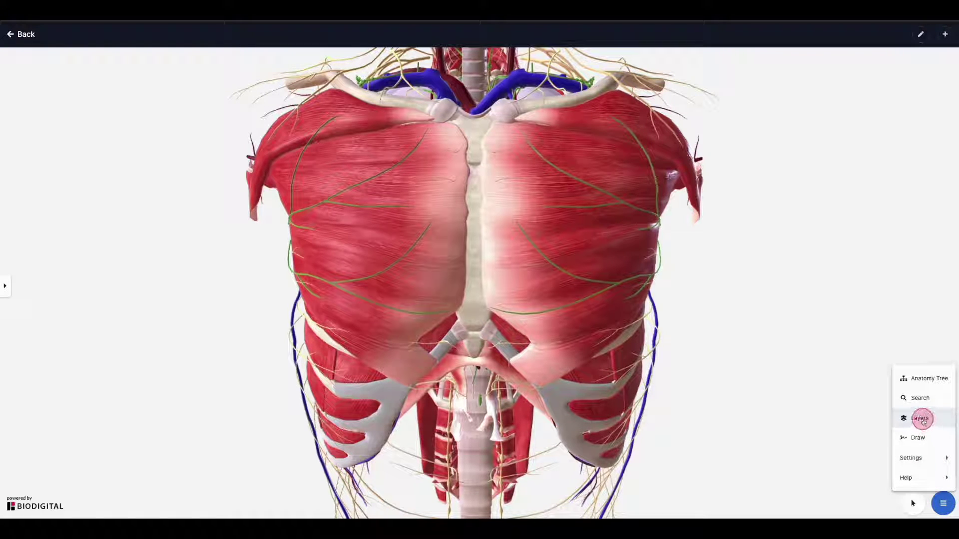
click(762, 503)
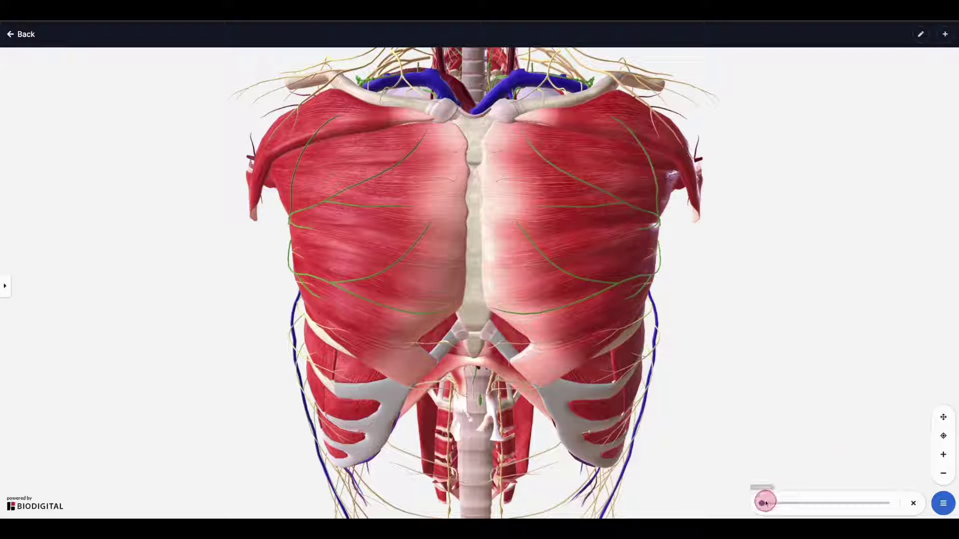
drag(762, 504, 824, 503)
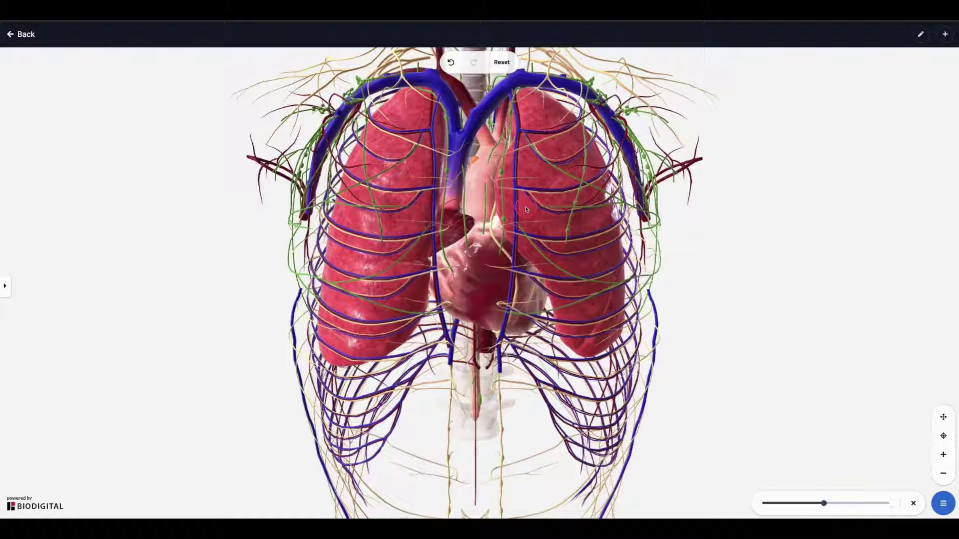
click(526, 209)
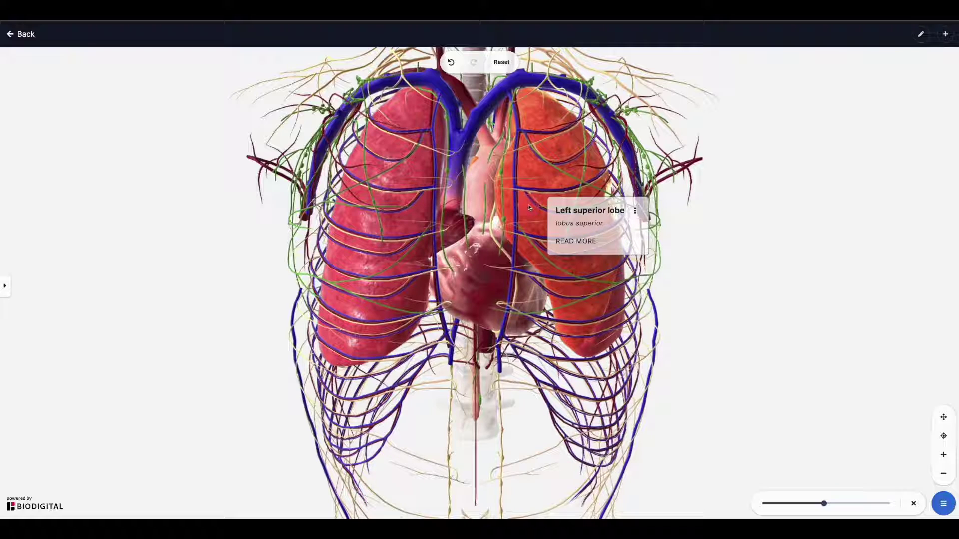
click(635, 211)
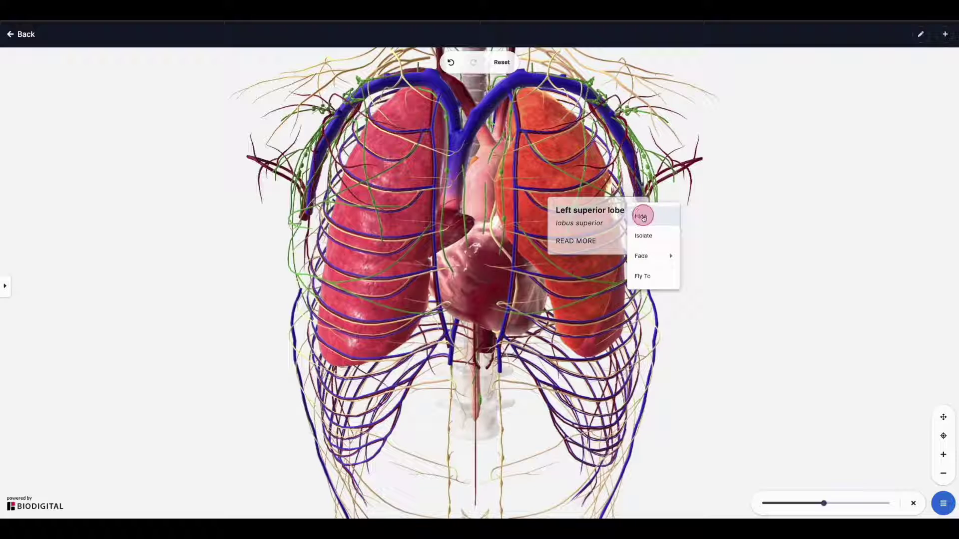
mouse_move(648, 257)
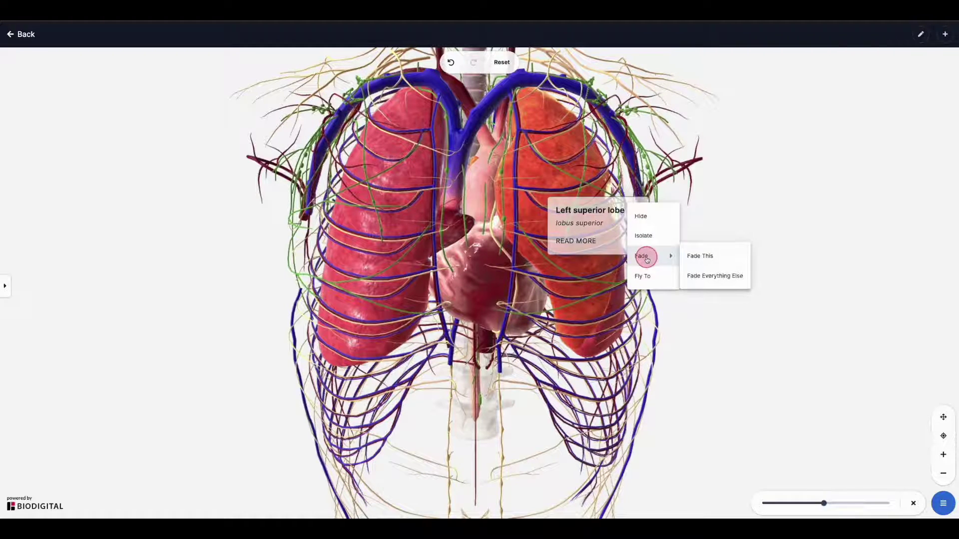
click(702, 278)
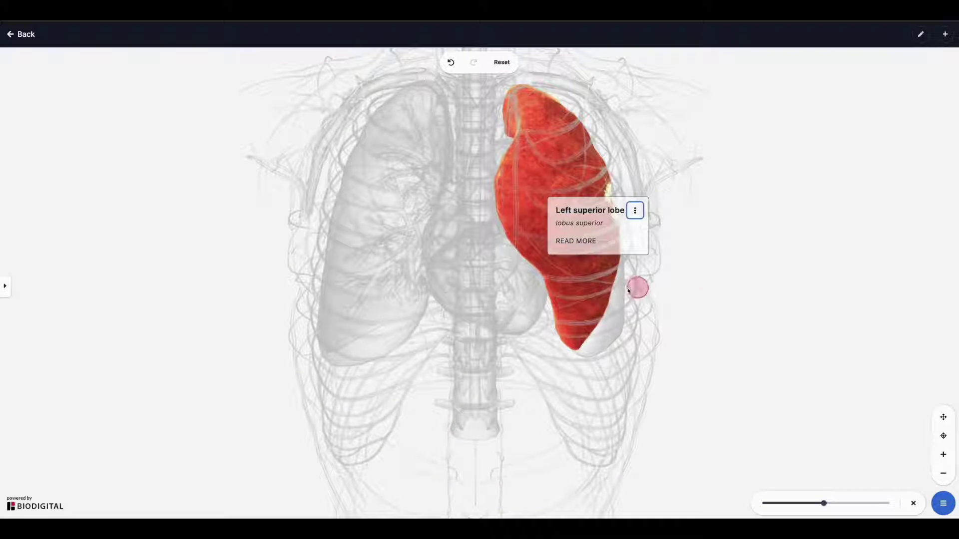
click(506, 221)
mouse_move(507, 222)
mouse_down()
mouse_move(574, 222)
mouse_move(515, 227)
mouse_up()
right_click(544, 187)
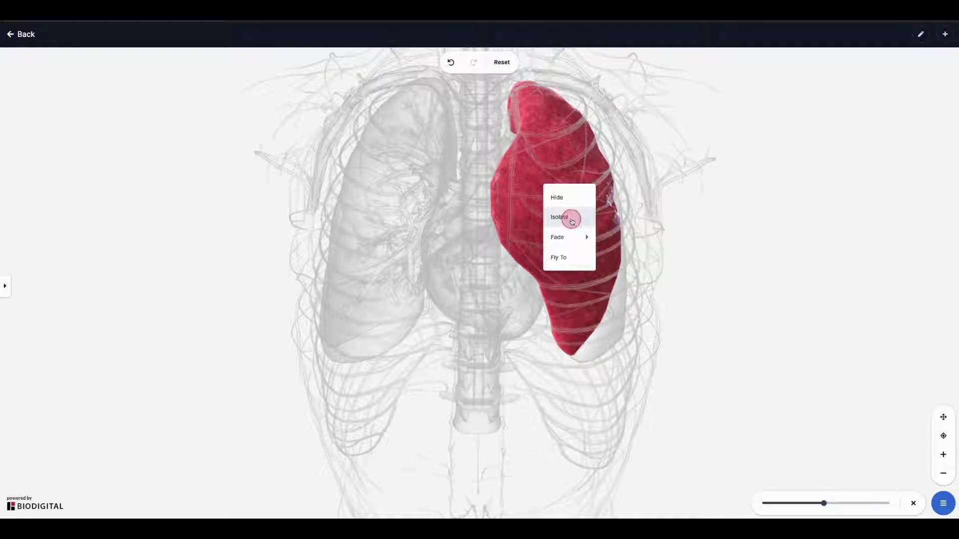
click(572, 221)
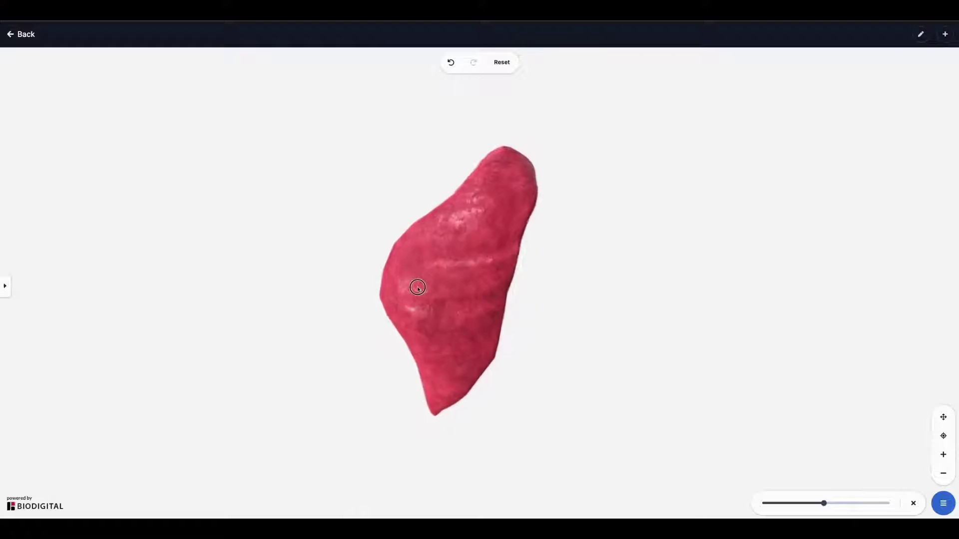
drag(418, 287, 500, 279)
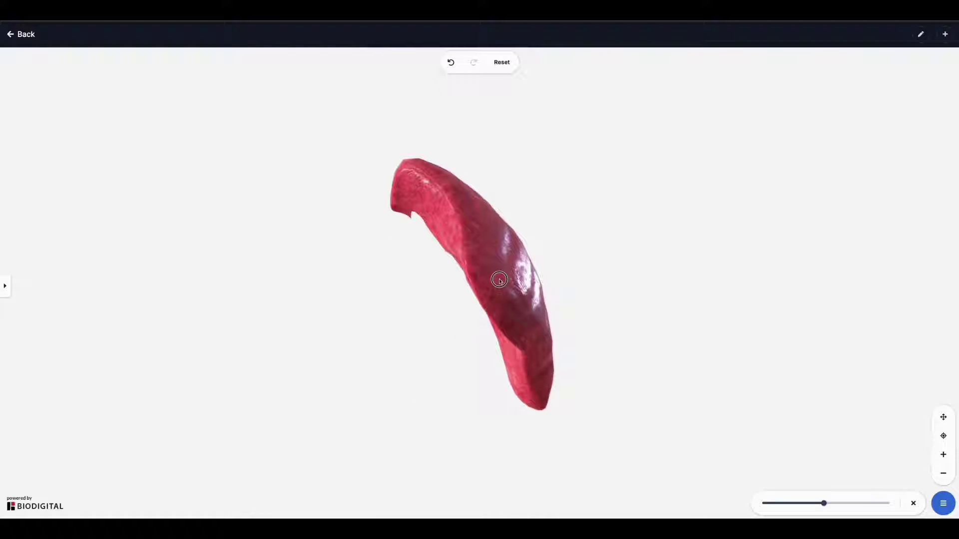
click(502, 63)
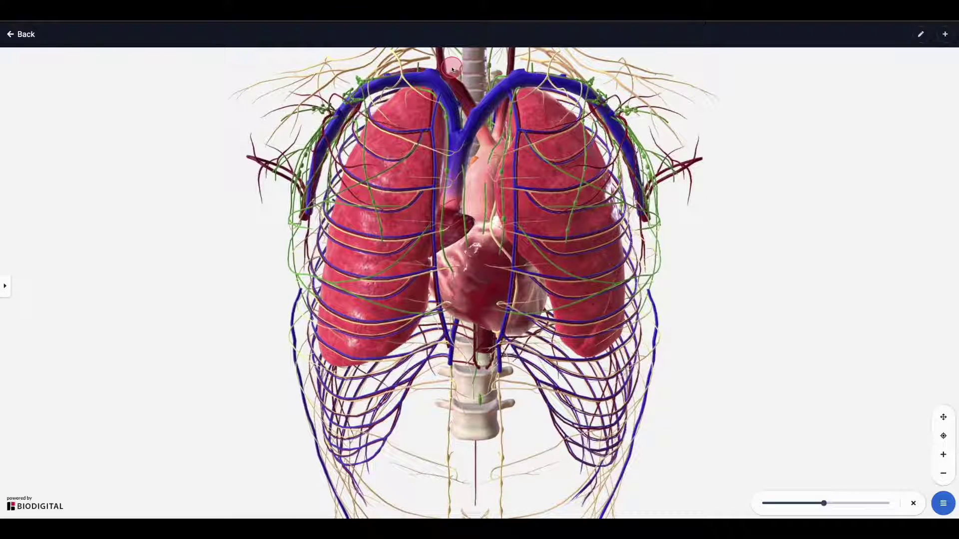